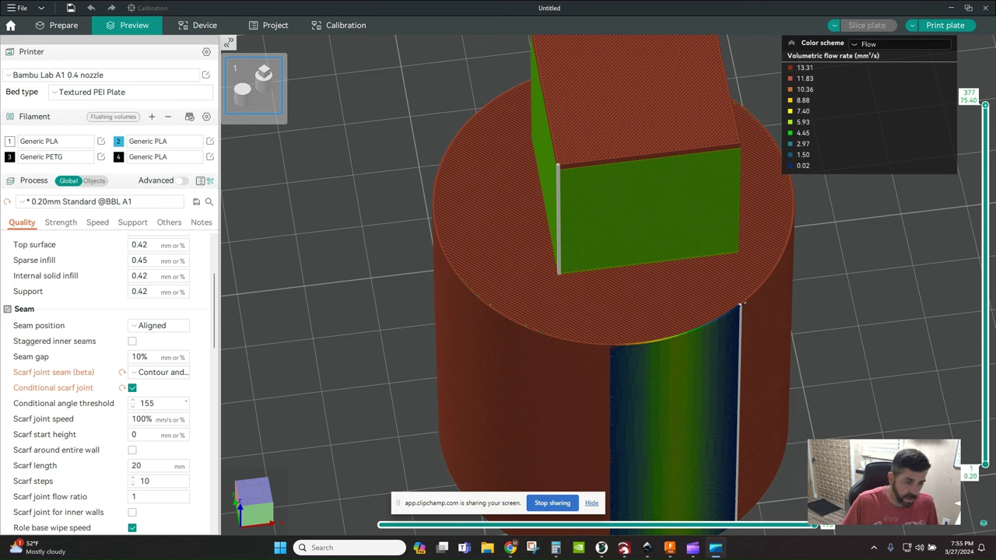
Step: Study the plain scarf joint illustration and the Better Seams guide in the browser
{"action": "left_click_drag", "start_coordinate": [400, 503], "coordinate": [966, 488]}
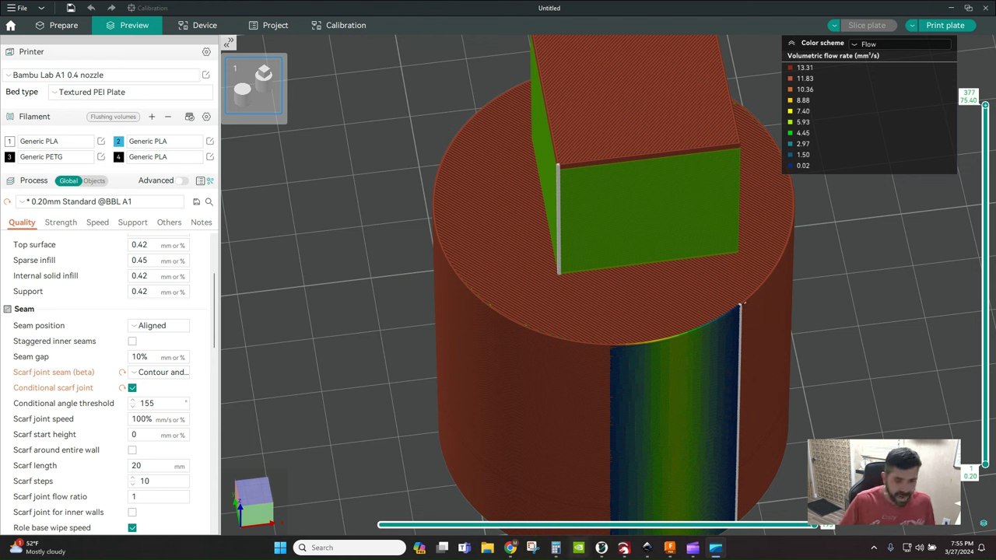
{"action": "mouse_move", "coordinate": [601, 549]}
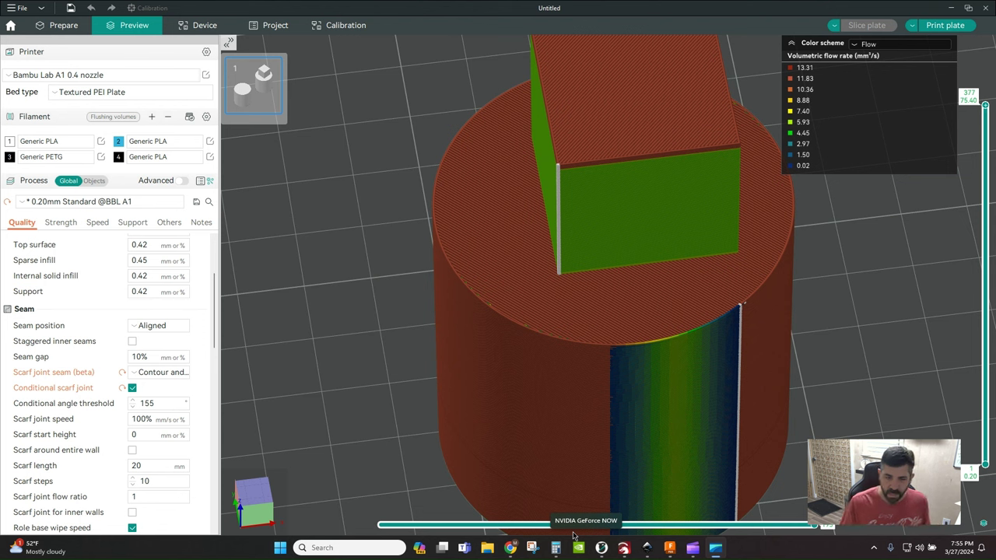
{"action": "mouse_move", "coordinate": [510, 549]}
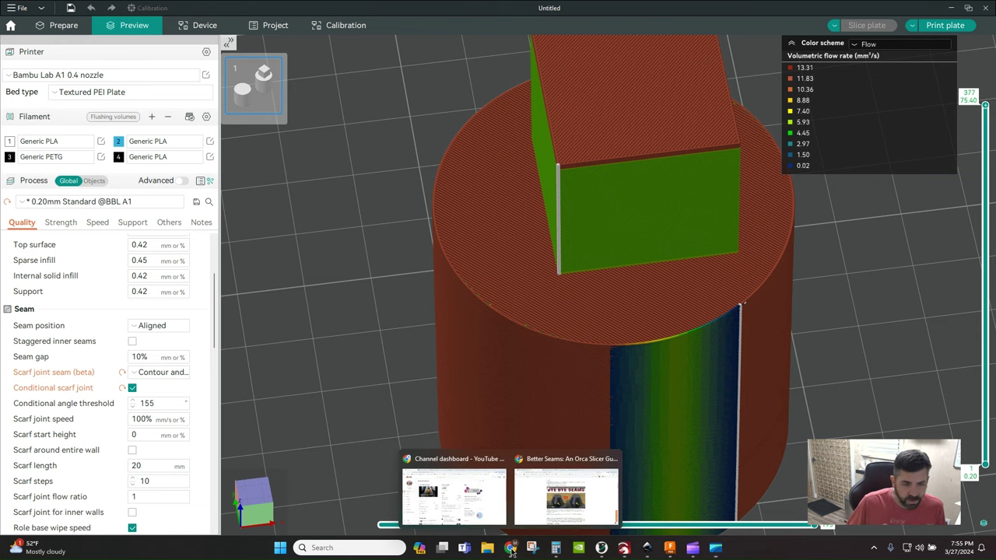
{"action": "left_click", "coordinate": [566, 491]}
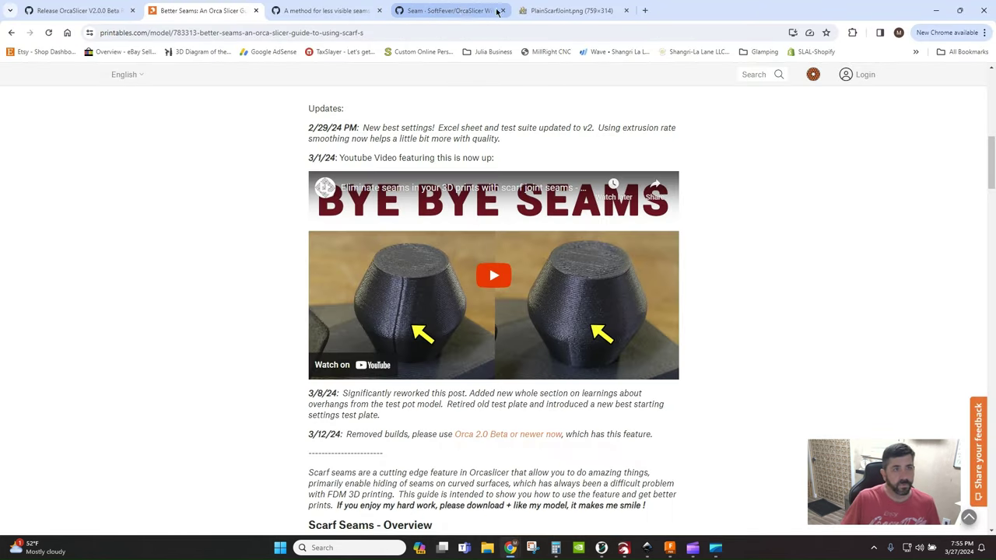
{"action": "left_click", "coordinate": [545, 11]}
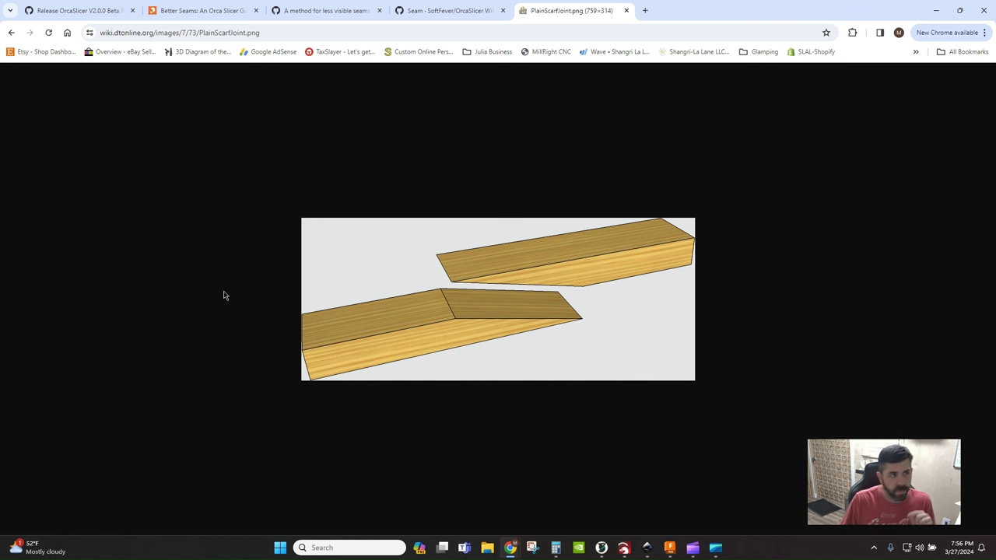
{"action": "left_click", "coordinate": [185, 12]}
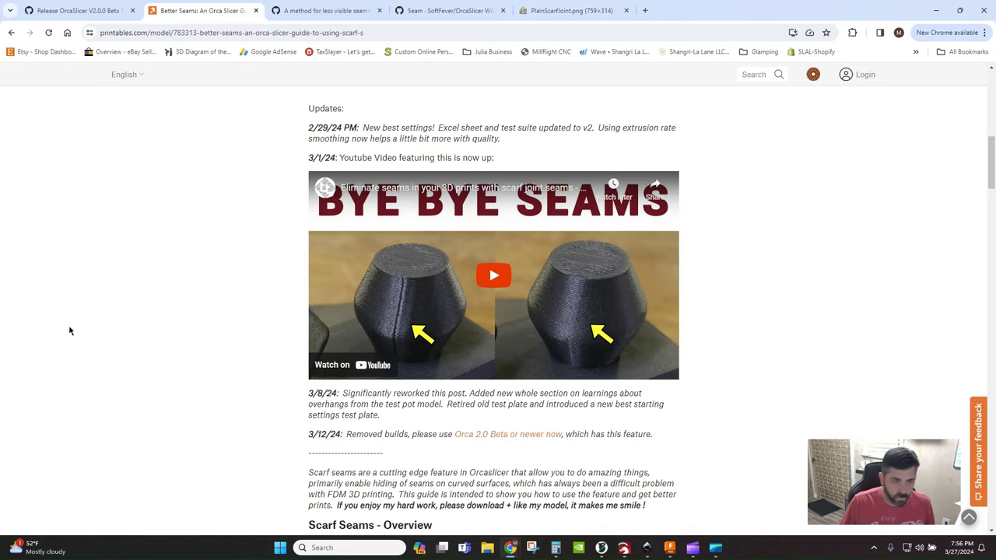
{"action": "scroll", "coordinate": [264, 322], "scroll_direction": "down", "scroll_amount": 1}
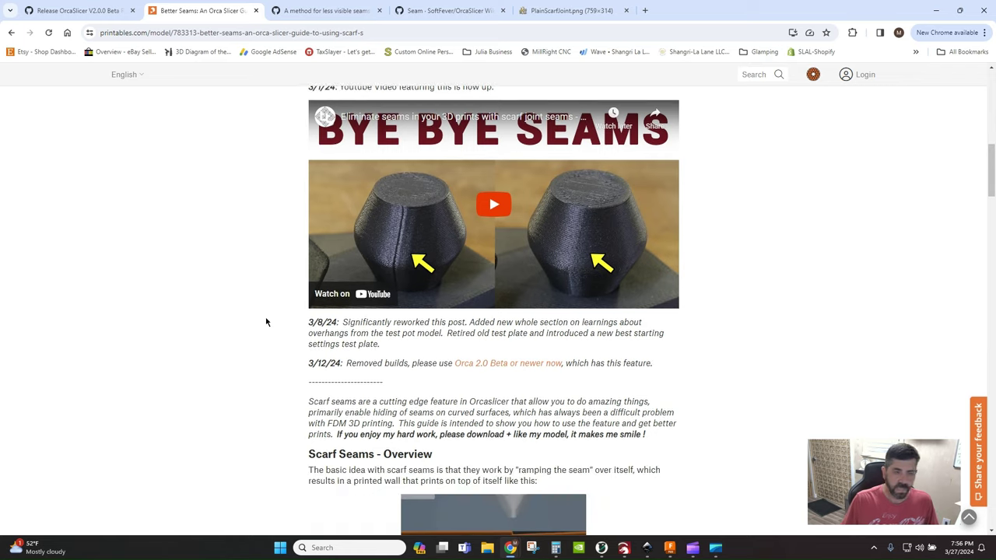
{"action": "scroll", "coordinate": [264, 323], "scroll_direction": "down", "scroll_amount": 1}
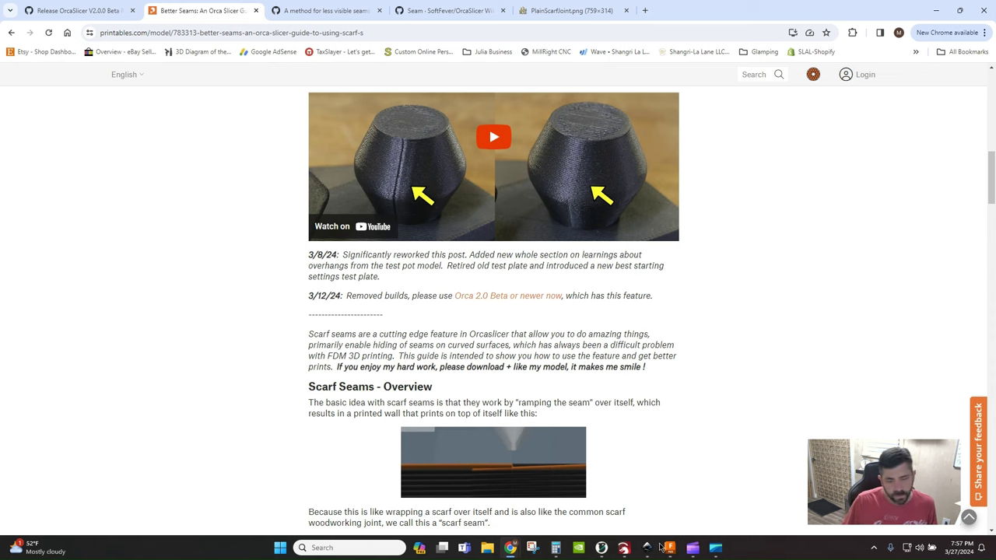
Step: Back in OrcaSlicer's Prepare view, frame the cylinder and cube-topped cylinder on the plate
{"action": "mouse_move", "coordinate": [662, 547]}
{"action": "left_click", "coordinate": [601, 548]}
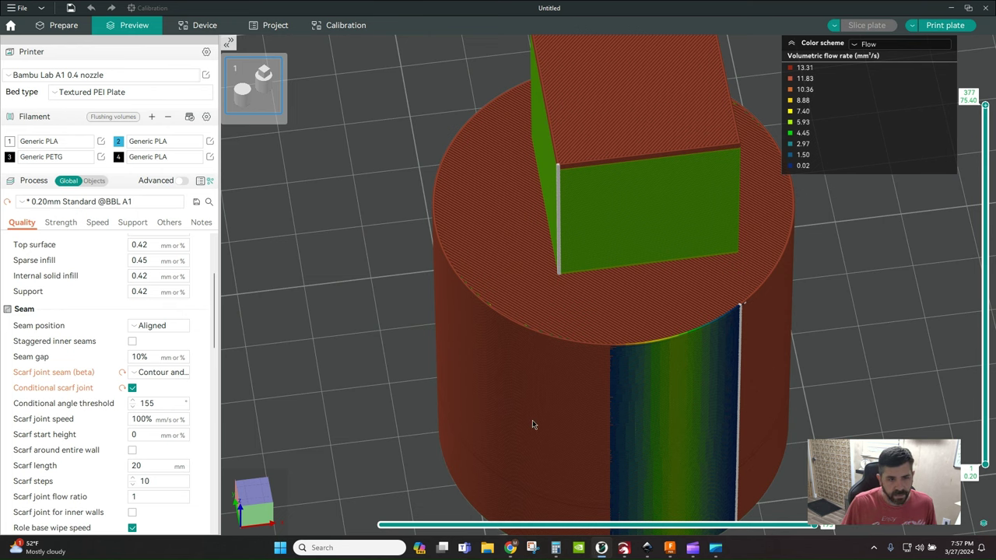
{"action": "left_click", "coordinate": [65, 27]}
{"action": "scroll", "coordinate": [399, 315], "scroll_direction": "down", "scroll_amount": 8}
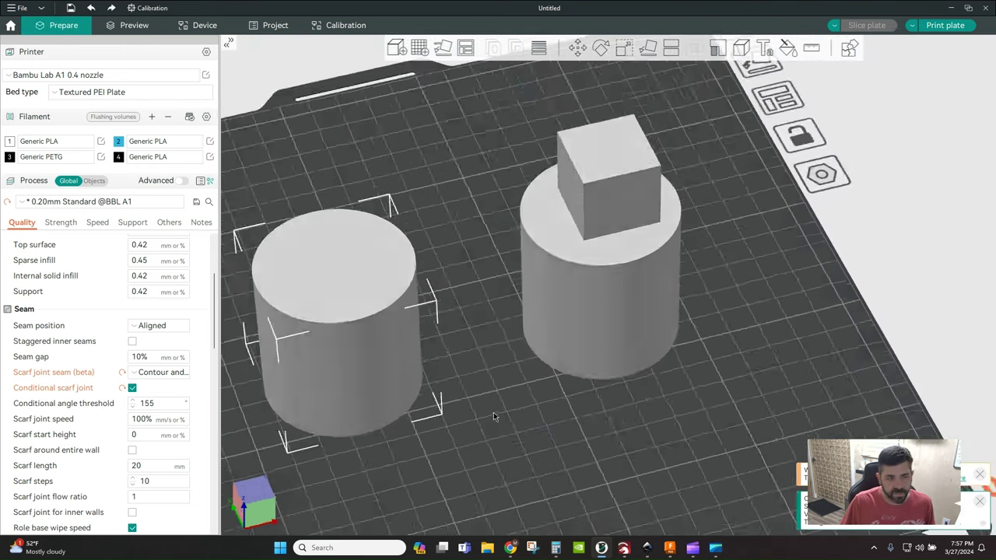
{"action": "left_click_drag", "start_coordinate": [493, 416], "coordinate": [651, 366]}
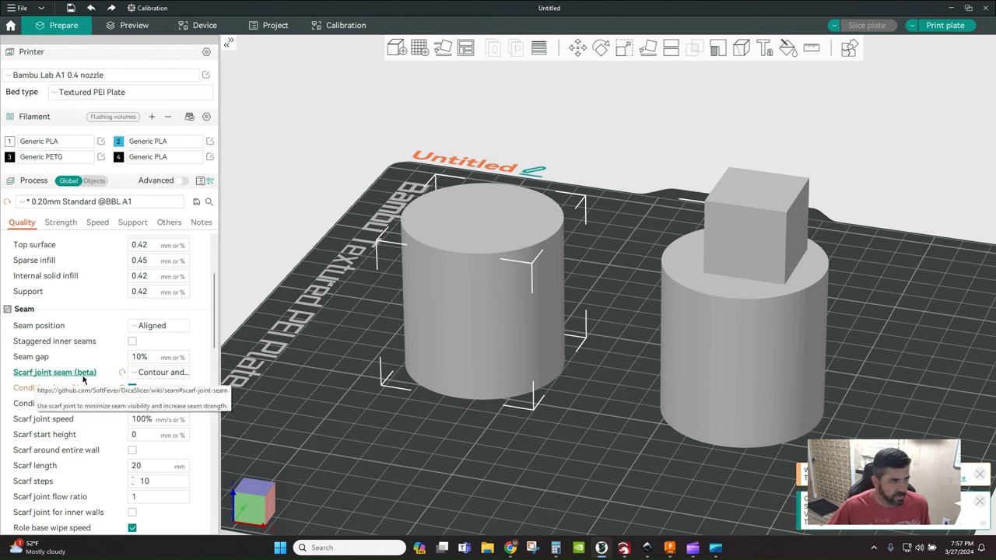
Step: Switch Scarf joint seam to None, then back to Contour and hole, and scroll its settings
{"action": "left_click", "coordinate": [163, 372]}
{"action": "left_click", "coordinate": [164, 372]}
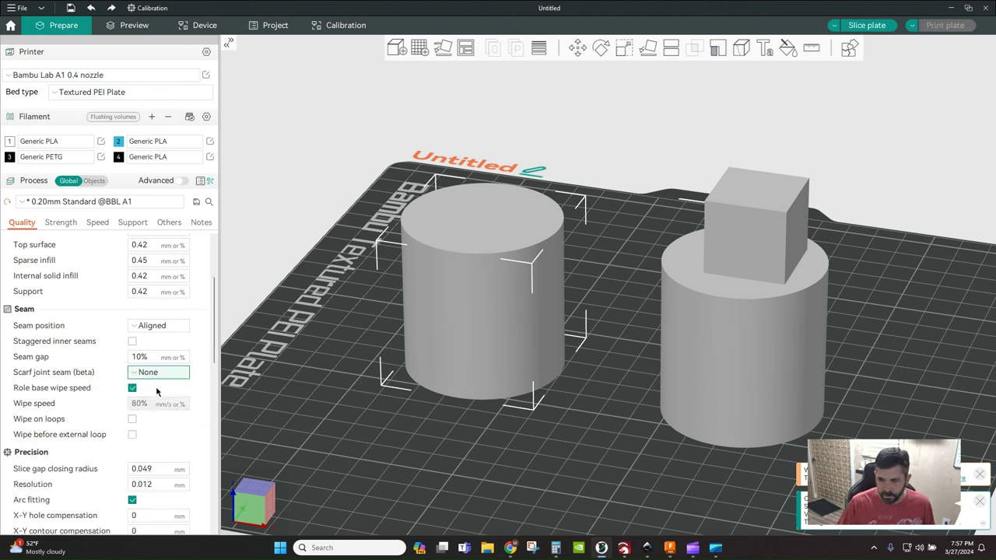
{"action": "left_click", "coordinate": [179, 372]}
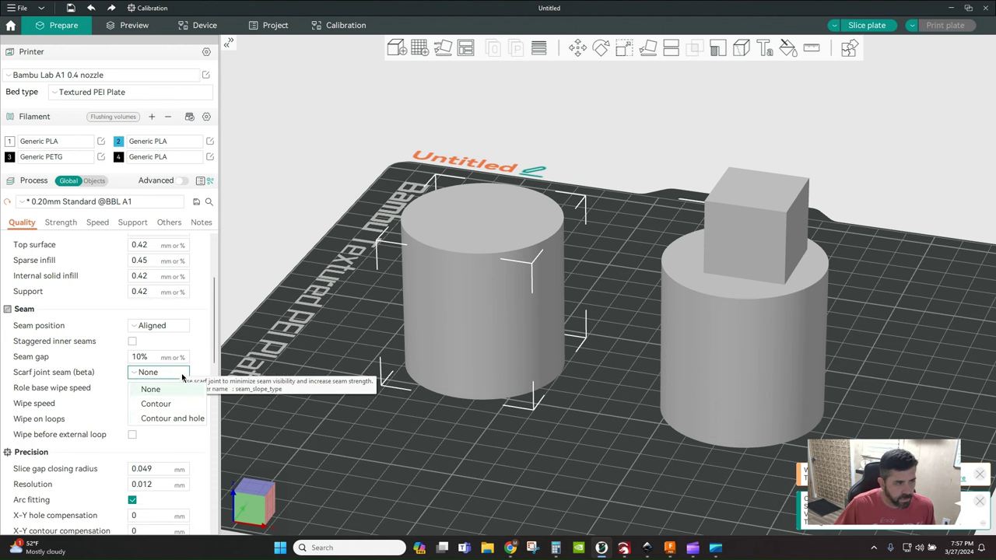
{"action": "left_click", "coordinate": [182, 420]}
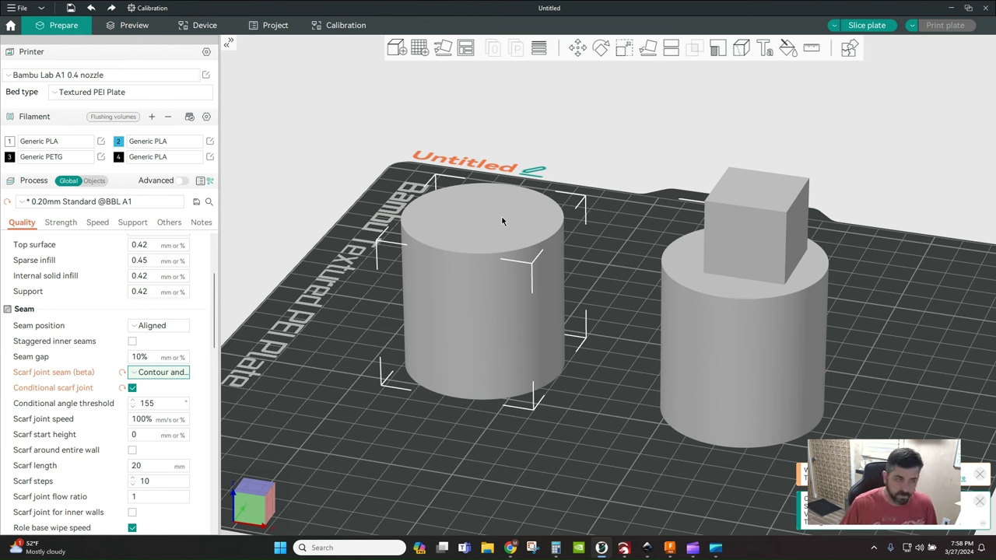
{"action": "scroll", "coordinate": [169, 375], "scroll_direction": "down", "scroll_amount": 1}
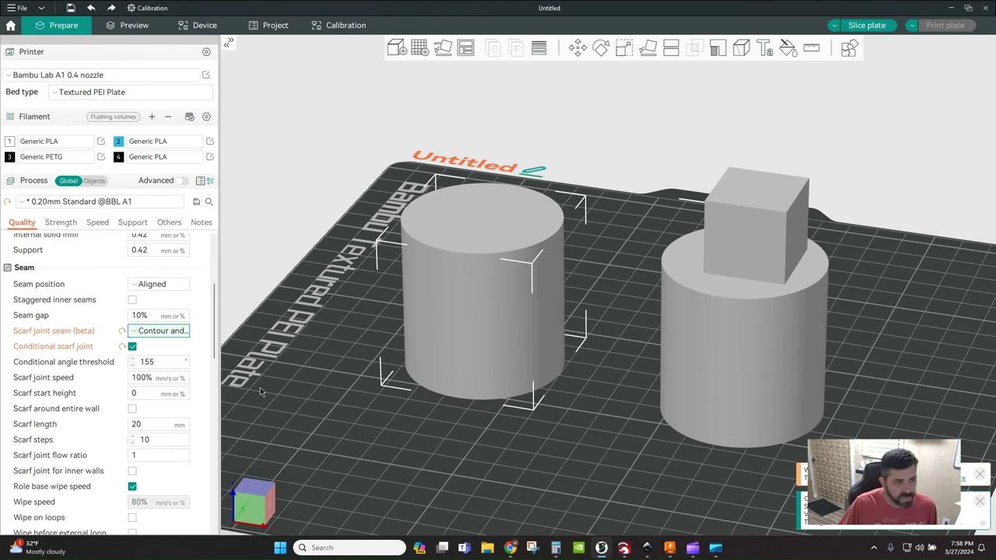
{"action": "scroll", "coordinate": [178, 351], "scroll_direction": "down", "scroll_amount": 2}
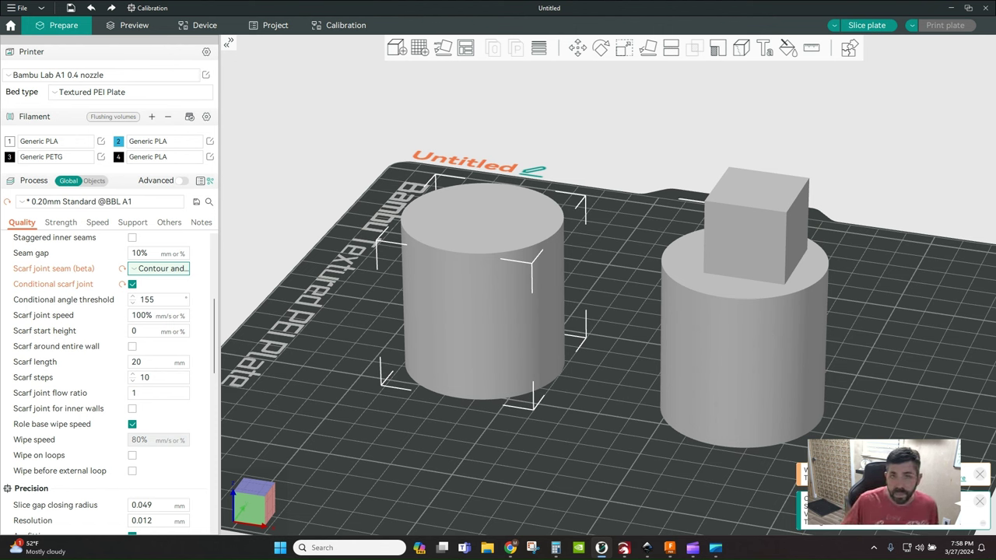
Step: Slice the plate, orbit toward the seamed cylinder, then reset to the default view
{"action": "left_click", "coordinate": [866, 25]}
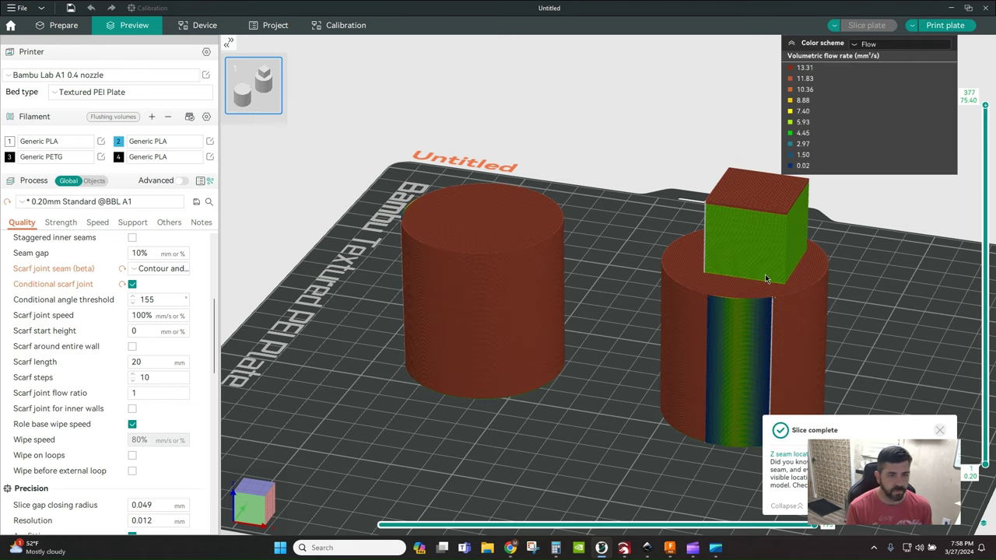
{"action": "left_click_drag", "start_coordinate": [799, 231], "coordinate": [541, 305]}
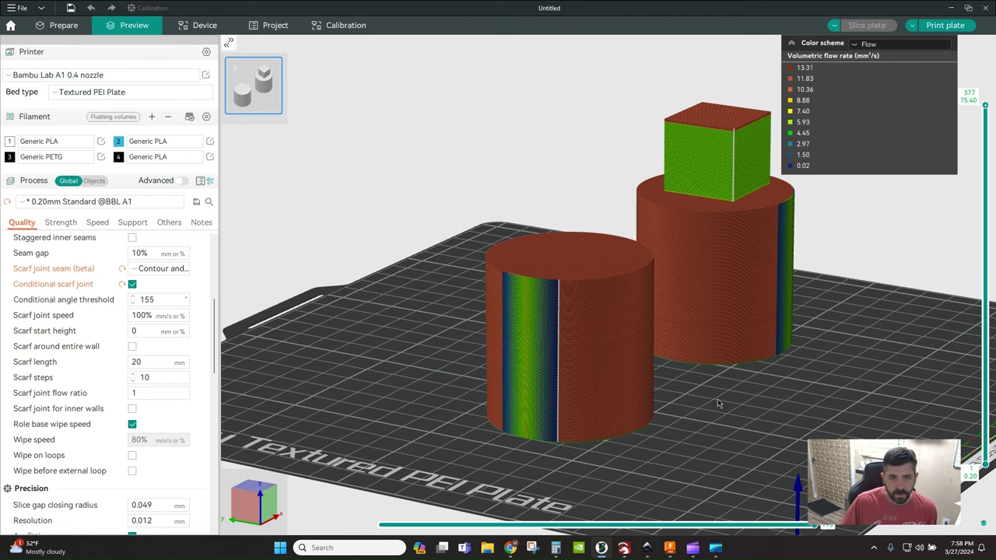
{"action": "key", "text": "0"}
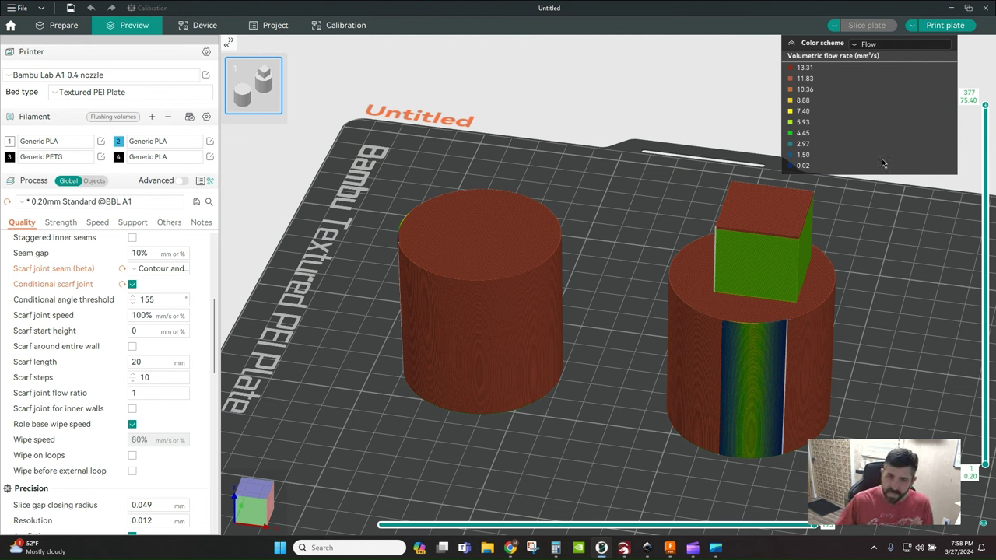
{"action": "left_click", "coordinate": [885, 47]}
{"action": "scroll", "coordinate": [900, 79], "scroll_direction": "up", "scroll_amount": 1}
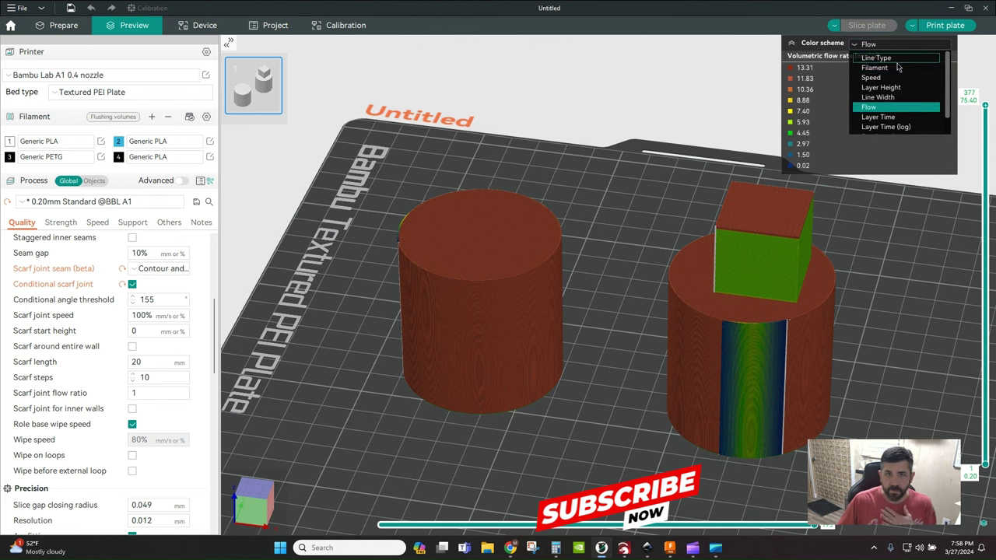
{"action": "left_click", "coordinate": [895, 56]}
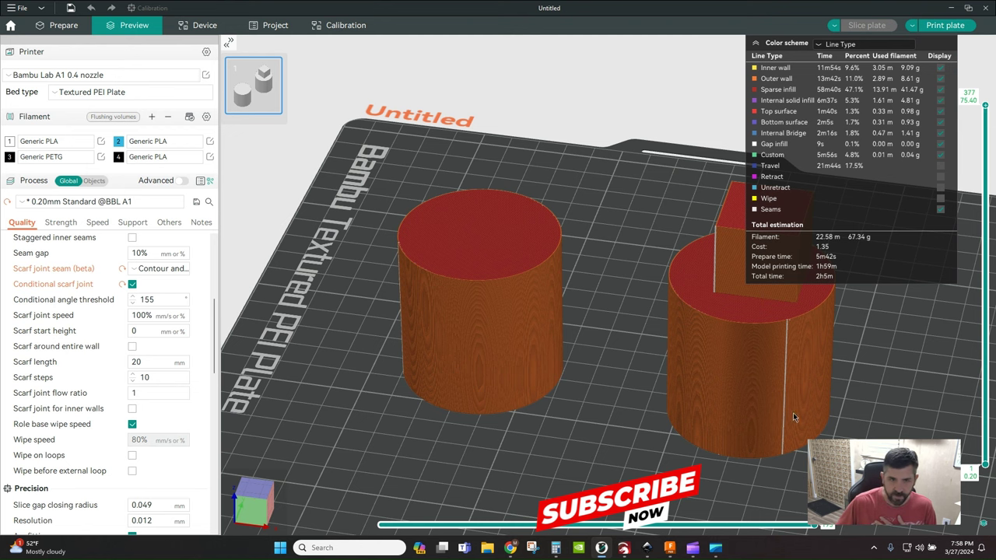
{"action": "left_click_drag", "start_coordinate": [469, 344], "coordinate": [698, 211]}
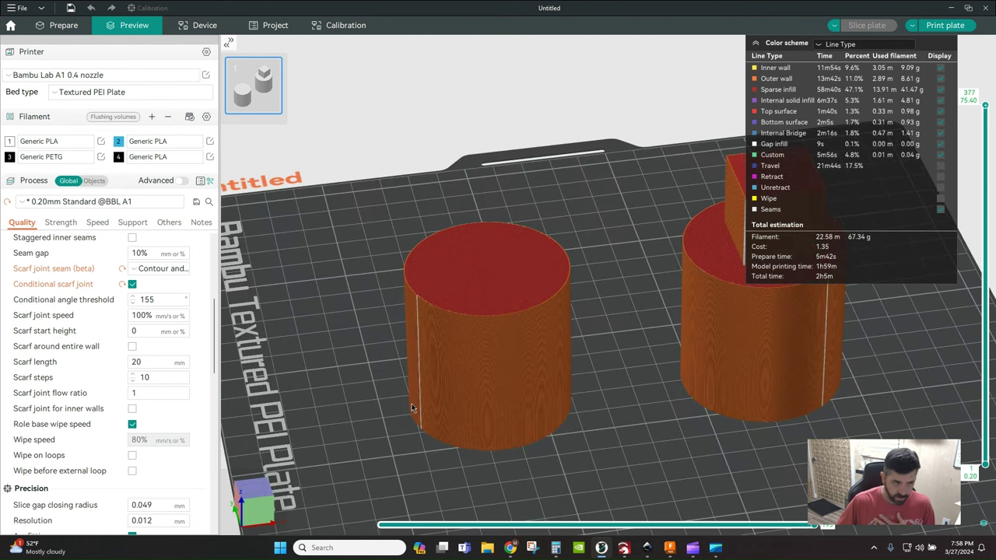
{"action": "left_click", "coordinate": [881, 48]}
{"action": "left_click", "coordinate": [867, 117]}
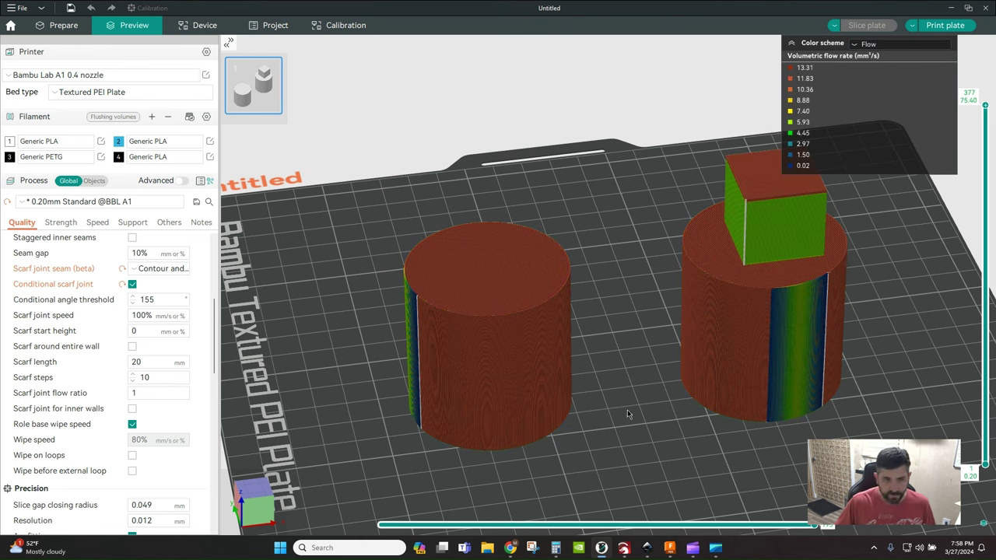
{"action": "left_click_drag", "start_coordinate": [629, 413], "coordinate": [671, 426]}
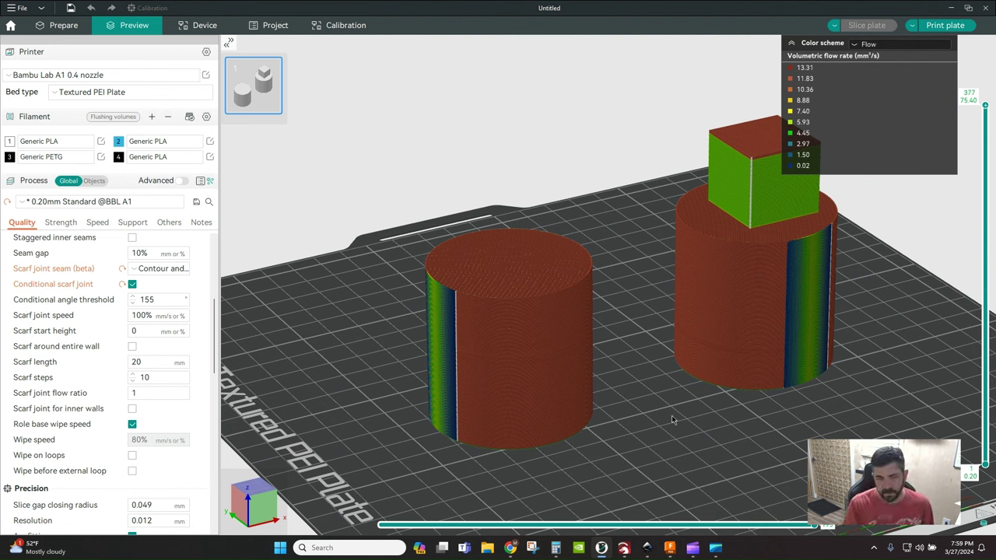
{"action": "mouse_move", "coordinate": [682, 428]}
{"action": "left_mouse_down"}
{"action": "mouse_move", "coordinate": [685, 439]}
{"action": "mouse_move", "coordinate": [676, 414]}
{"action": "left_mouse_up"}
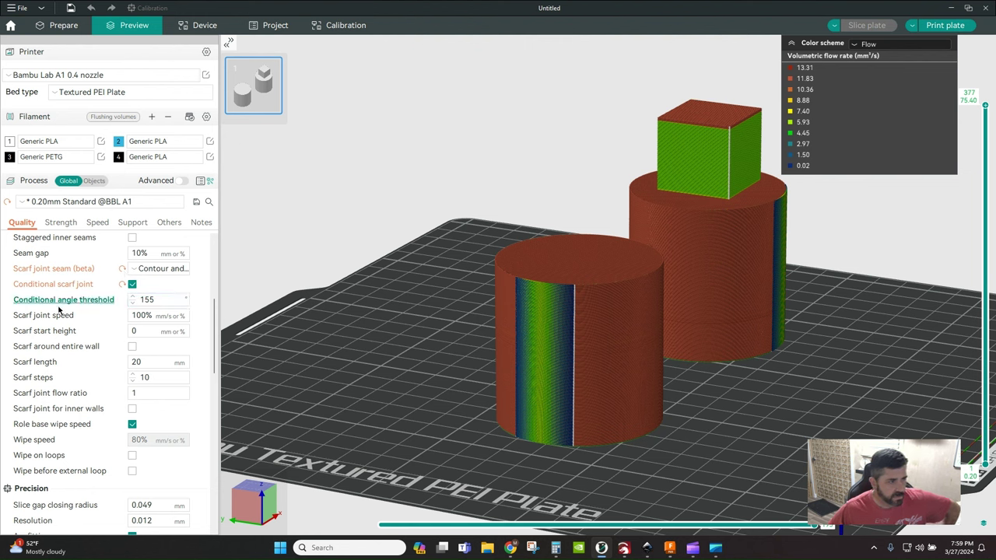
{"action": "mouse_move", "coordinate": [171, 305]}
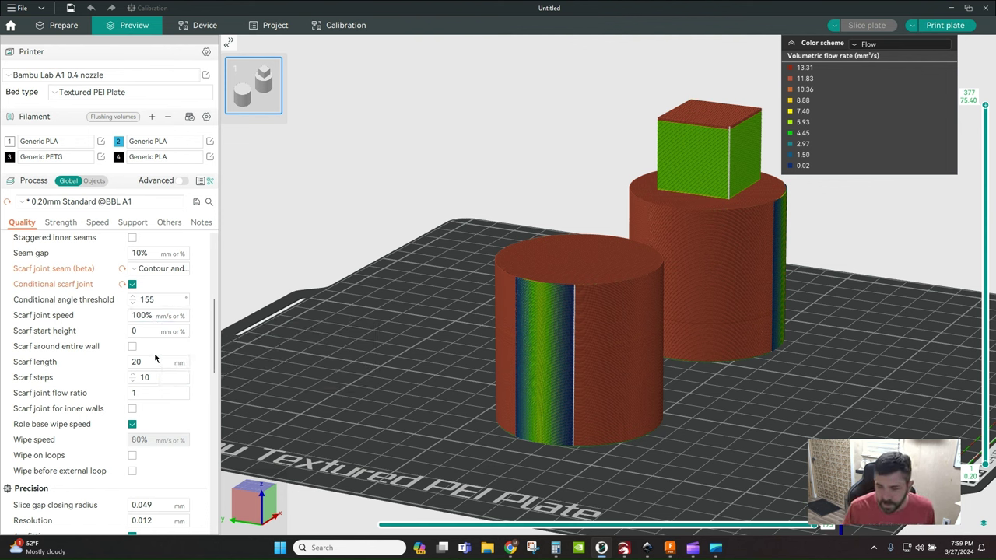
{"action": "mouse_move", "coordinate": [48, 350]}
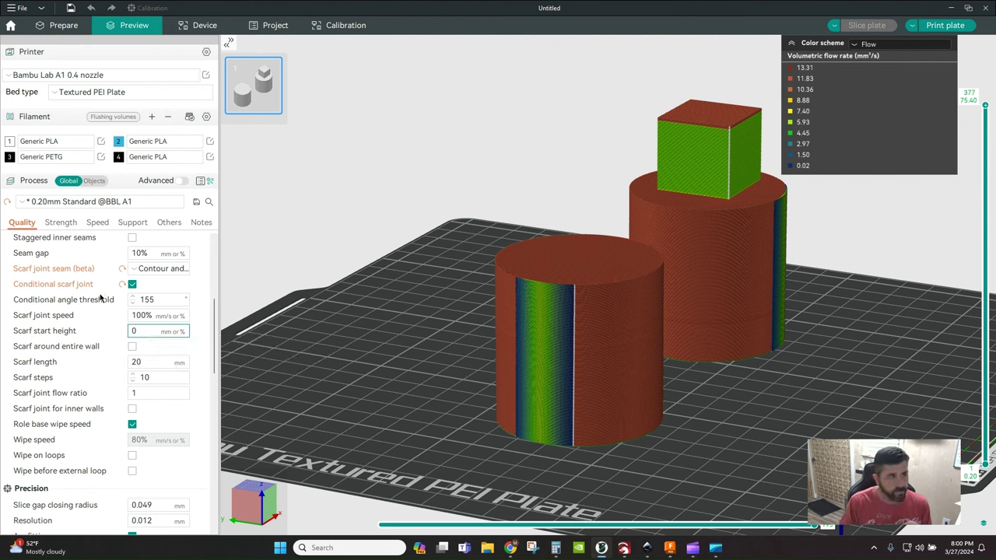
Step: Set scarf start height to .05
{"action": "left_click", "coordinate": [135, 331]}
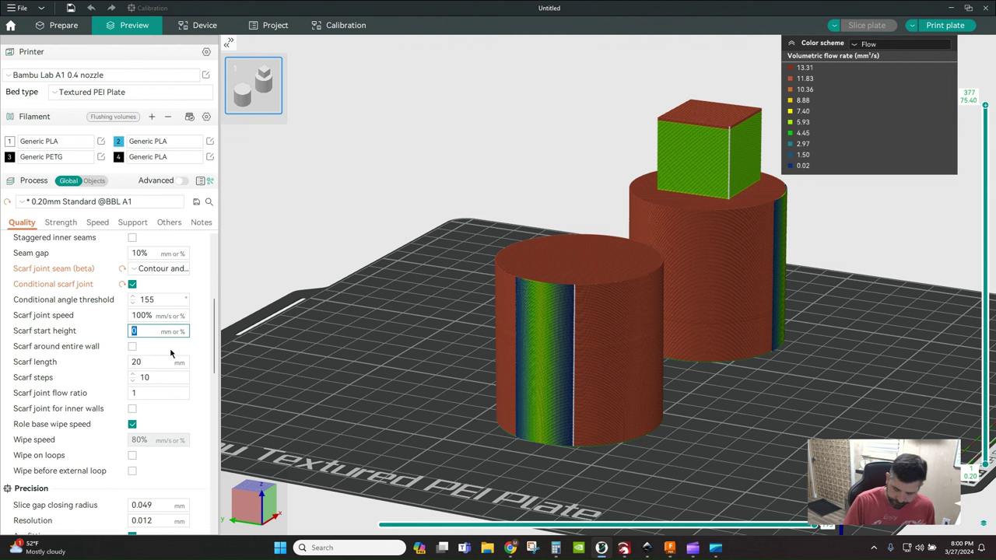
{"action": "type", "text": ".05"}
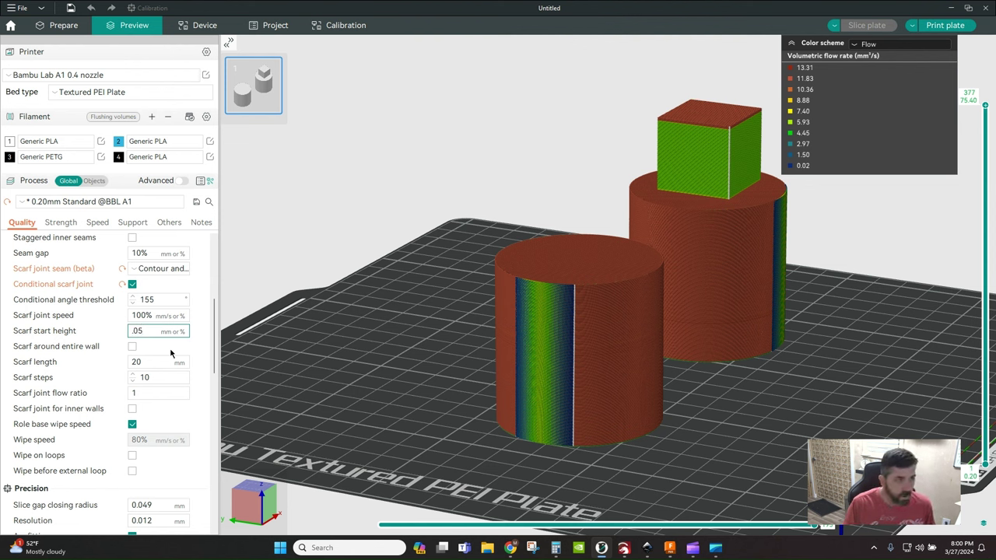
{"action": "key", "text": "Return"}
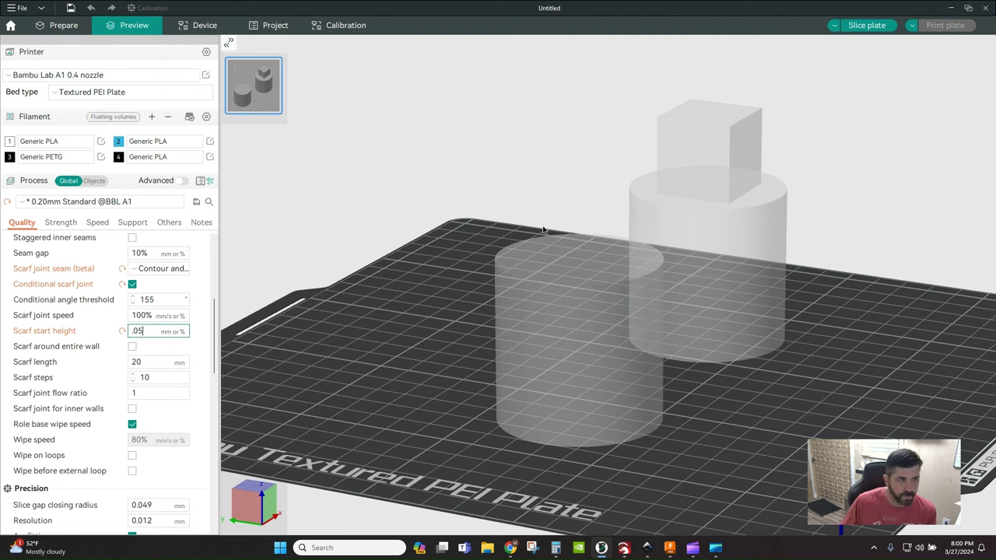
Step: Re-slice the plate and zoom and orbit onto the front cylinder's seam gradient
{"action": "left_click", "coordinate": [863, 26]}
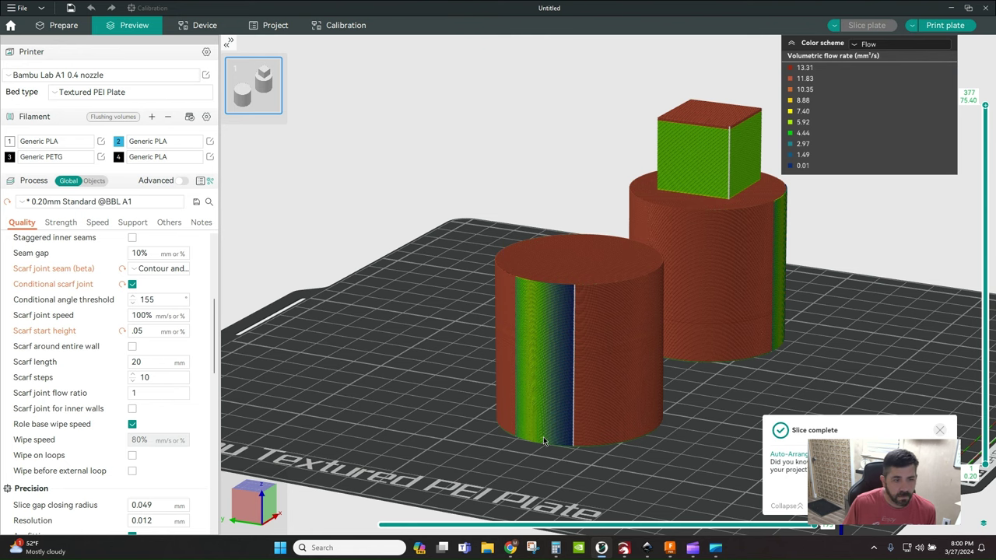
{"action": "scroll", "coordinate": [544, 441], "scroll_direction": "up", "scroll_amount": 2}
{"action": "scroll", "coordinate": [509, 465], "scroll_direction": "up", "scroll_amount": 5}
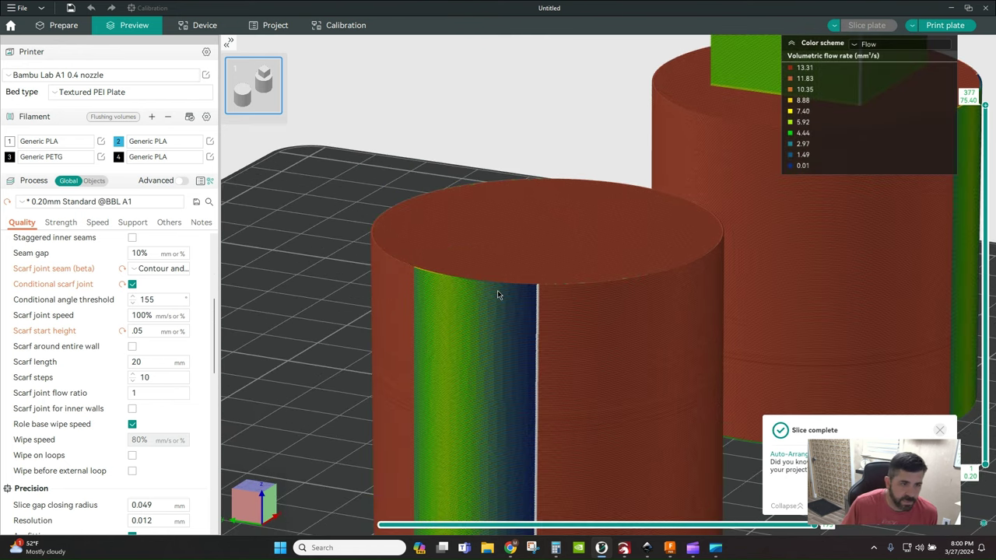
{"action": "scroll", "coordinate": [467, 334], "scroll_direction": "down", "scroll_amount": 2}
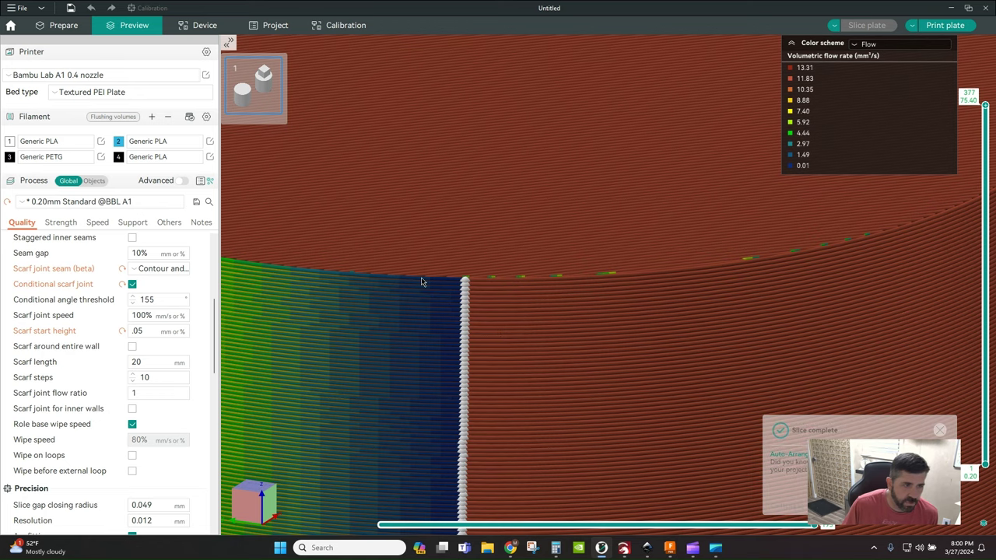
{"action": "scroll", "coordinate": [421, 277], "scroll_direction": "up", "scroll_amount": 4}
{"action": "left_click_drag", "start_coordinate": [387, 304], "coordinate": [437, 294]}
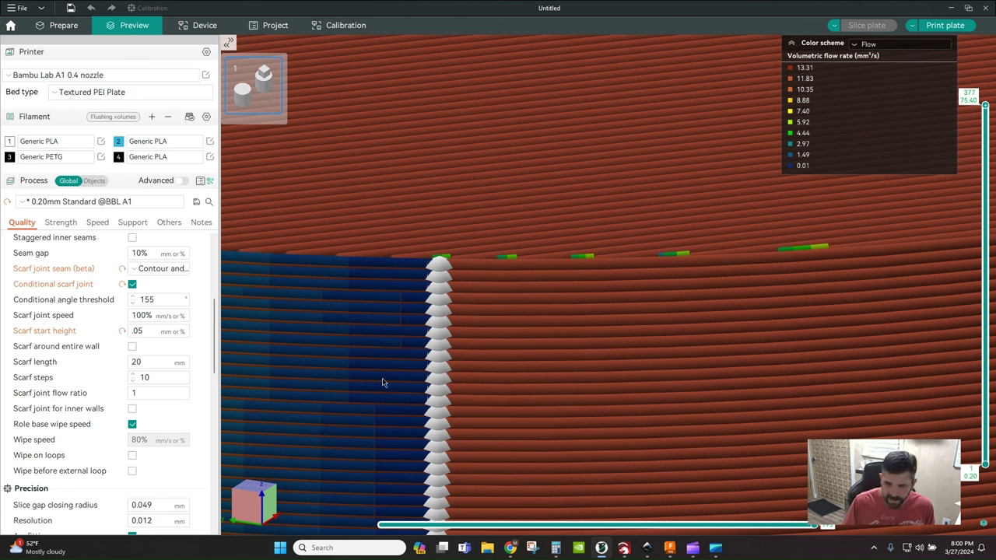
Step: Reset scarf start height to 0, re-slice, and select the Scarf length value 20
{"action": "left_click", "coordinate": [121, 333]}
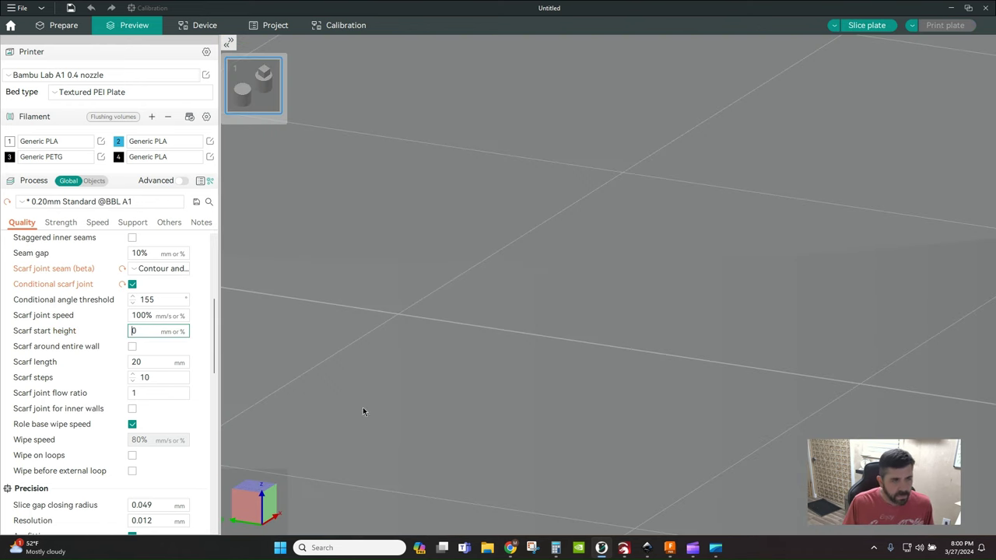
{"action": "scroll", "coordinate": [377, 398], "scroll_direction": "down", "scroll_amount": 5}
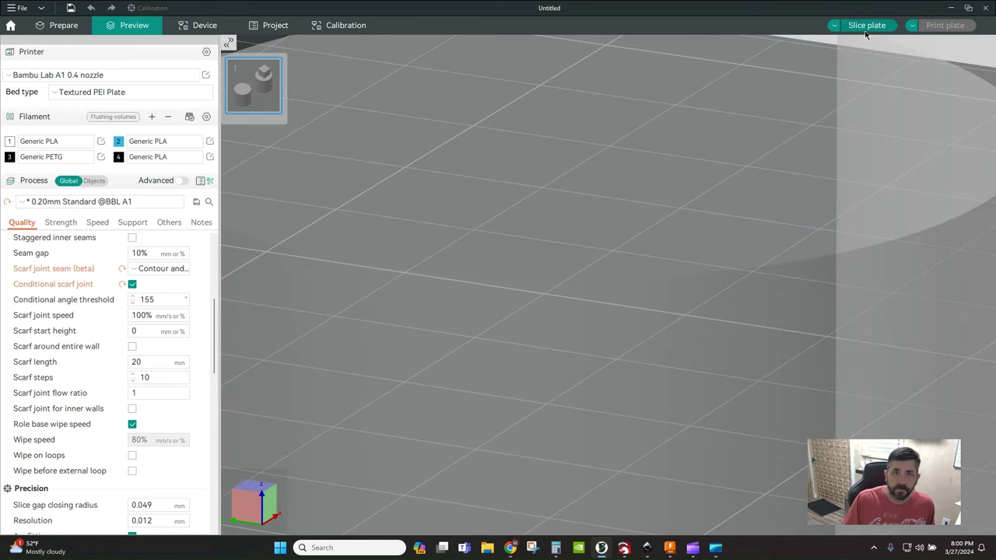
{"action": "left_click", "coordinate": [866, 28]}
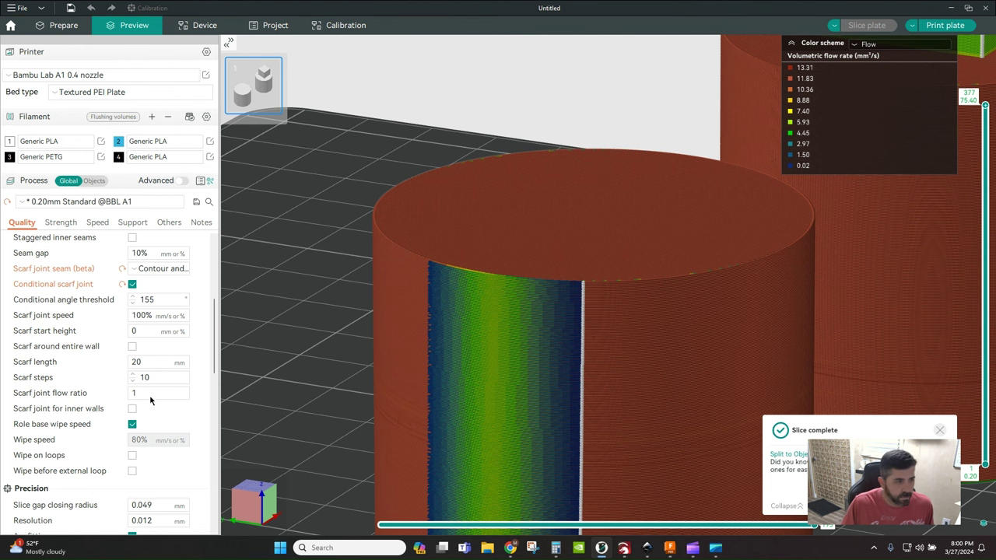
{"action": "left_click", "coordinate": [145, 363]}
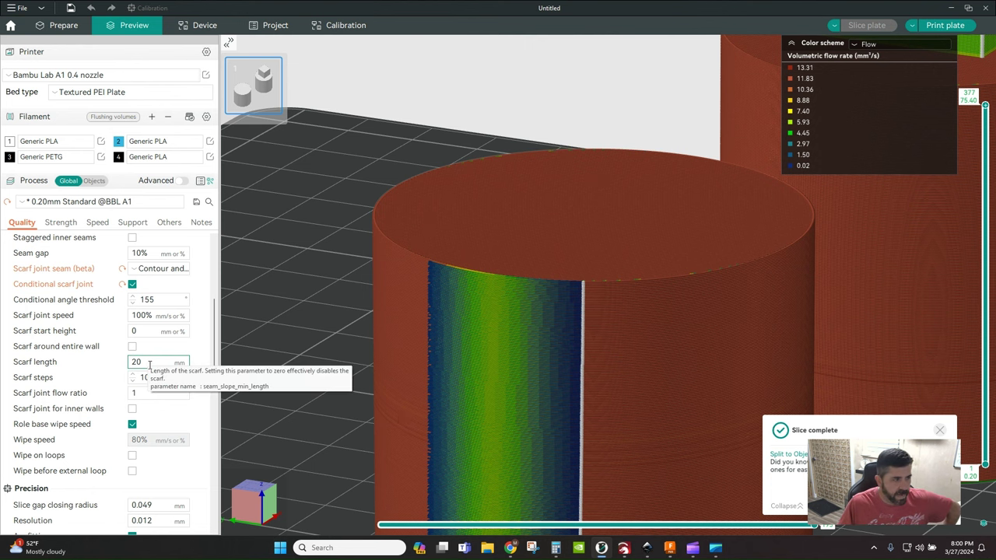
{"action": "left_click_drag", "start_coordinate": [145, 362], "coordinate": [113, 364]}
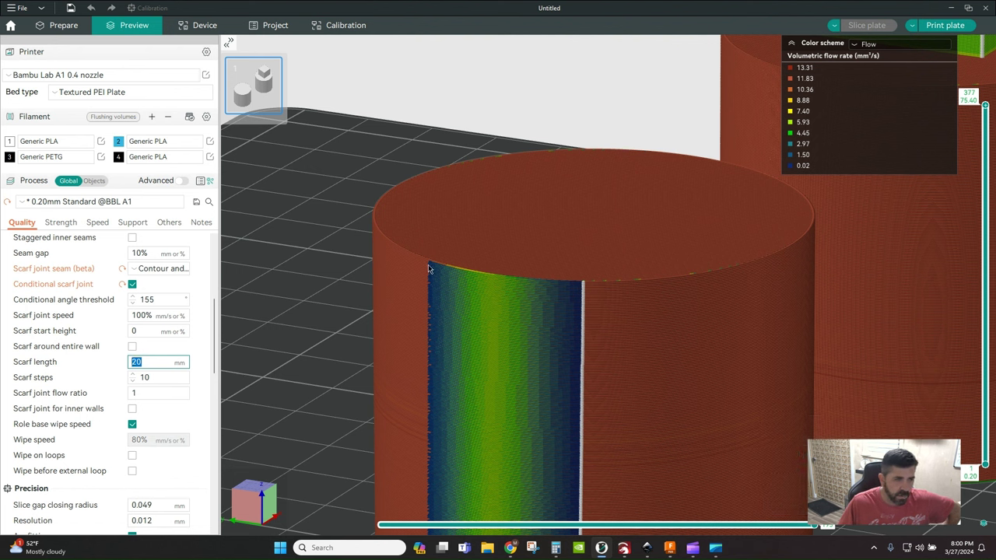
Step: Trial-slice with Scarf around entire wall ticked, then untick it again
{"action": "left_click", "coordinate": [133, 346]}
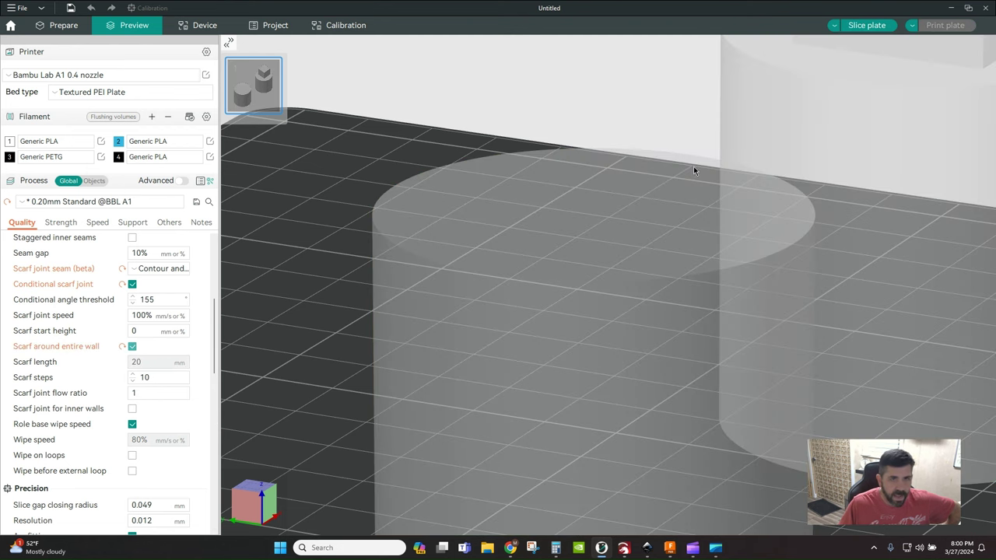
{"action": "left_click", "coordinate": [865, 25]}
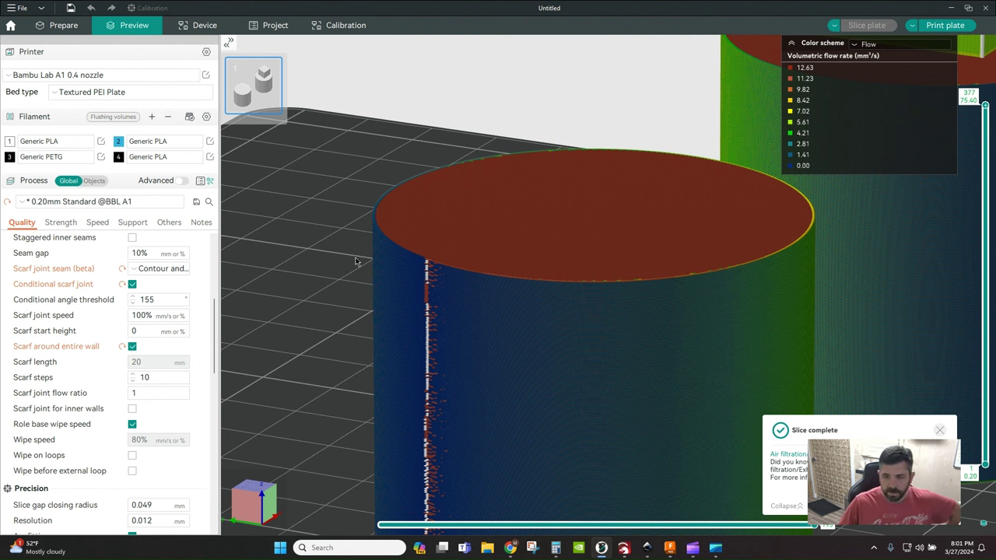
{"action": "left_click", "coordinate": [133, 347]}
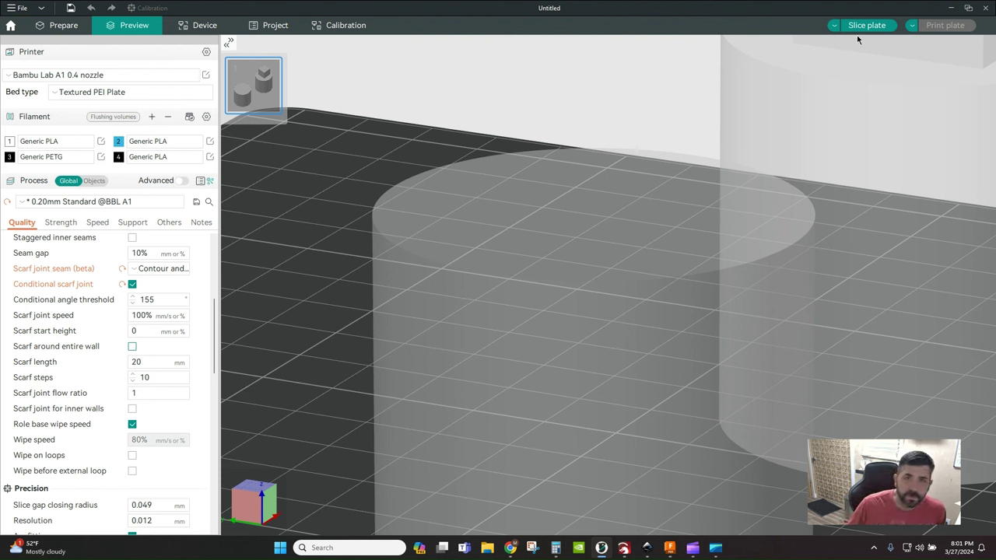
Step: Re-slice the plate and focus the Scarf joint flow ratio field
{"action": "left_click", "coordinate": [864, 25]}
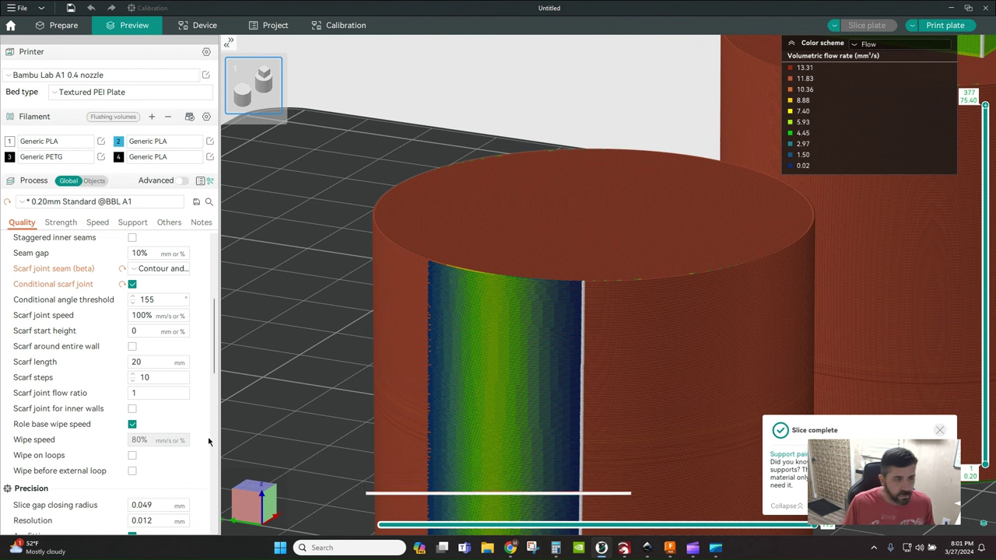
{"action": "left_click", "coordinate": [153, 392]}
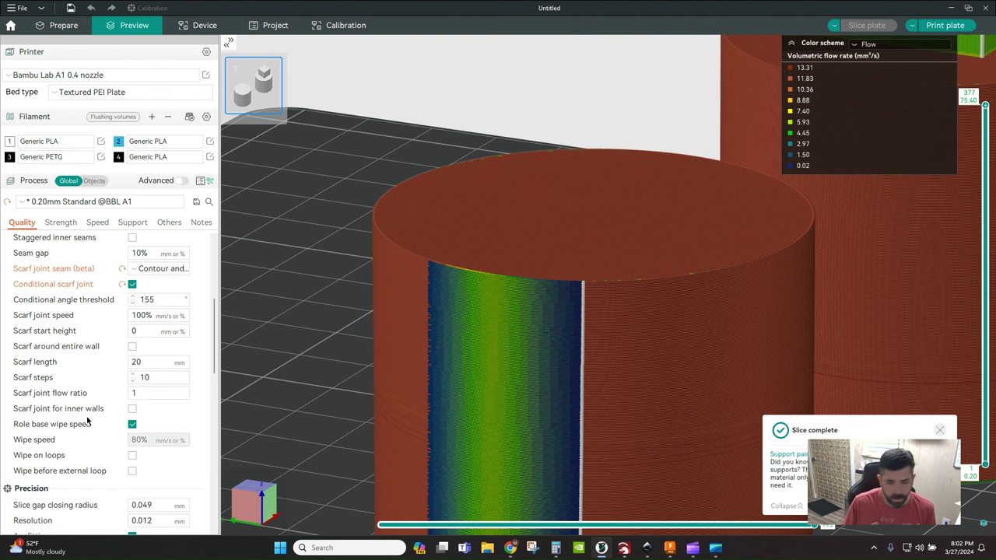
Step: Enable Scarf joint for inner walls, re-slice, and centre the cylinder viewed from above
{"action": "left_click", "coordinate": [132, 408]}
{"action": "left_click", "coordinate": [871, 26]}
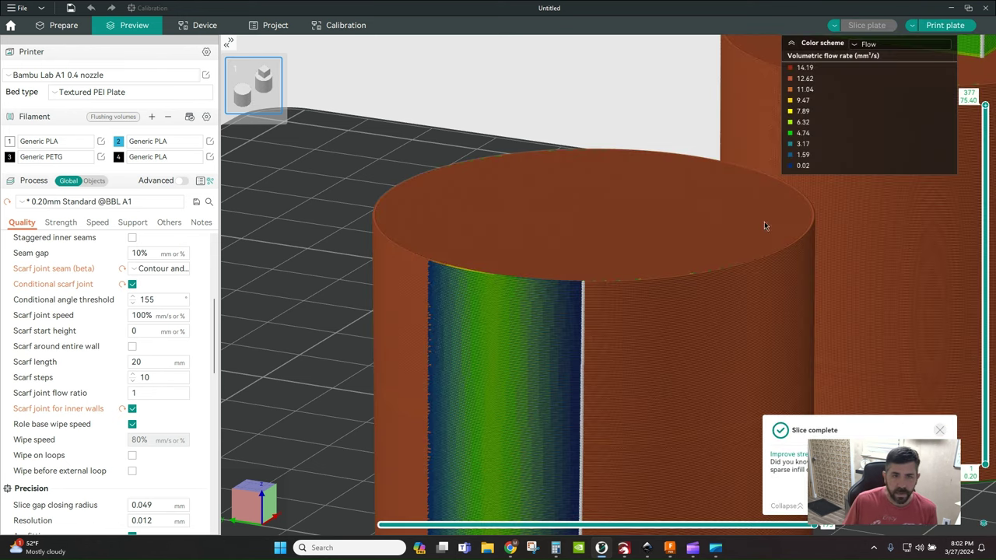
{"action": "left_click_drag", "start_coordinate": [764, 225], "coordinate": [582, 333]}
{"action": "scroll", "coordinate": [608, 346], "scroll_direction": "up", "scroll_amount": 5}
{"action": "scroll", "coordinate": [640, 356], "scroll_direction": "down", "scroll_amount": 3}
{"action": "middle_click_drag", "start_coordinate": [640, 355], "coordinate": [569, 287]}
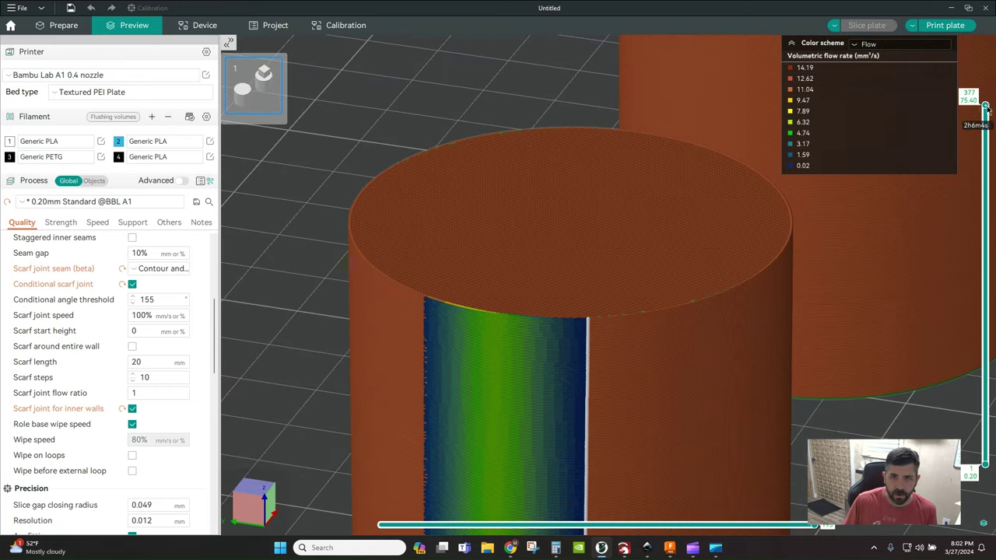
Step: Cut the preview at layer 217 and zoom onto the cylinder top's seam patch
{"action": "left_click_drag", "start_coordinate": [985, 106], "coordinate": [979, 248]}
{"action": "scroll", "coordinate": [505, 420], "scroll_direction": "up", "scroll_amount": 2}
{"action": "scroll", "coordinate": [505, 422], "scroll_direction": "up", "scroll_amount": 3}
{"action": "left_click_drag", "start_coordinate": [509, 429], "coordinate": [624, 315]}
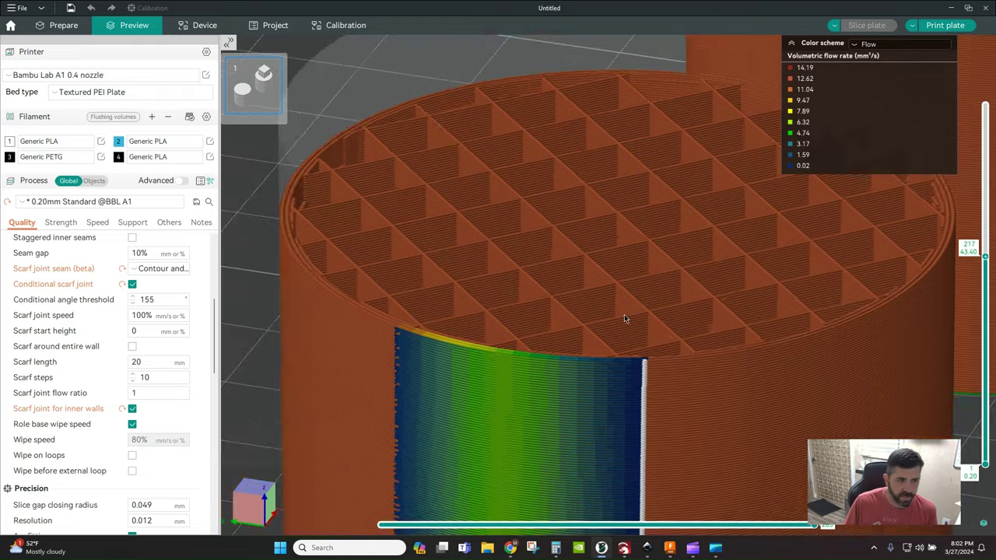
{"action": "scroll", "coordinate": [449, 343], "scroll_direction": "up", "scroll_amount": 3}
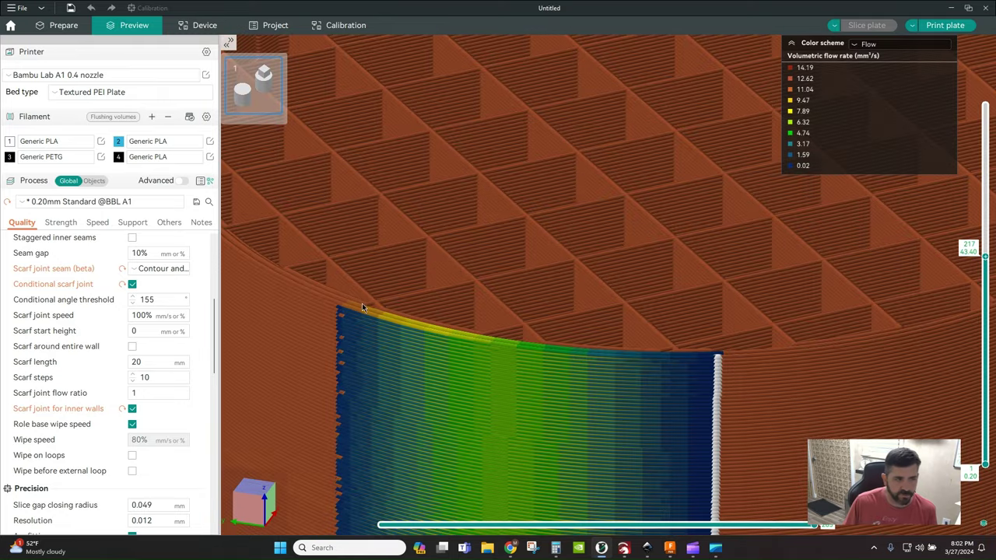
{"action": "scroll", "coordinate": [406, 361], "scroll_direction": "down", "scroll_amount": 4}
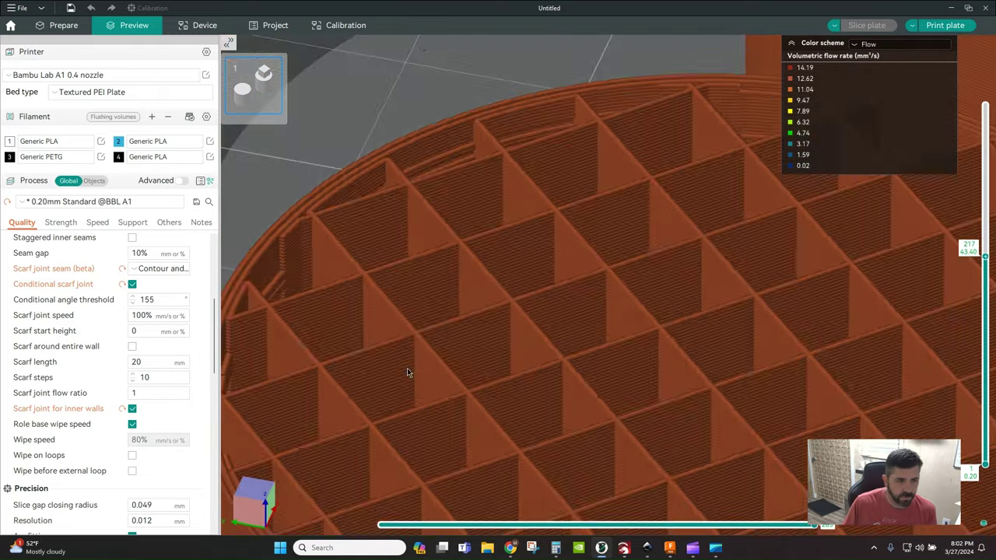
{"action": "scroll", "coordinate": [410, 355], "scroll_direction": "up", "scroll_amount": 5}
{"action": "middle_click_drag", "start_coordinate": [368, 189], "coordinate": [363, 173]}
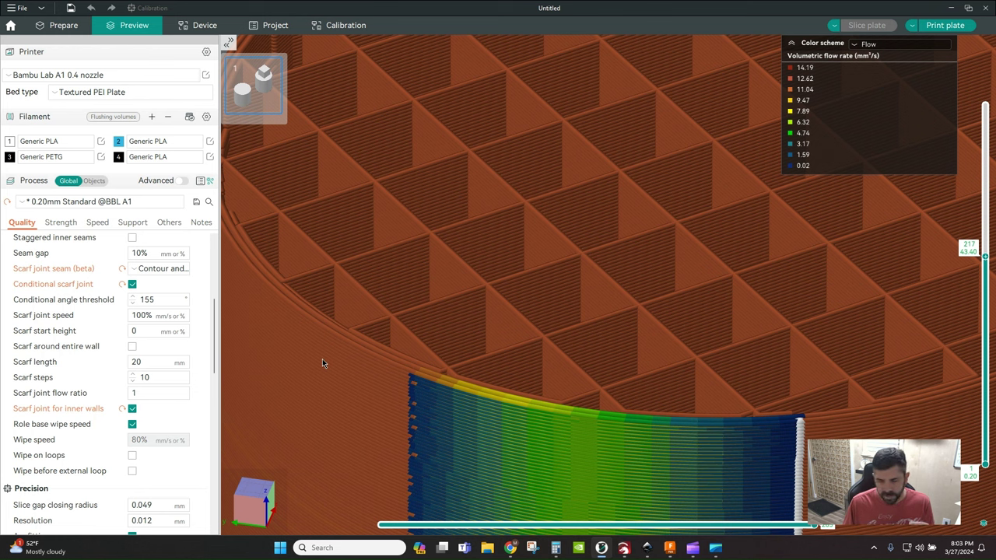
{"action": "left_click", "coordinate": [152, 332]}
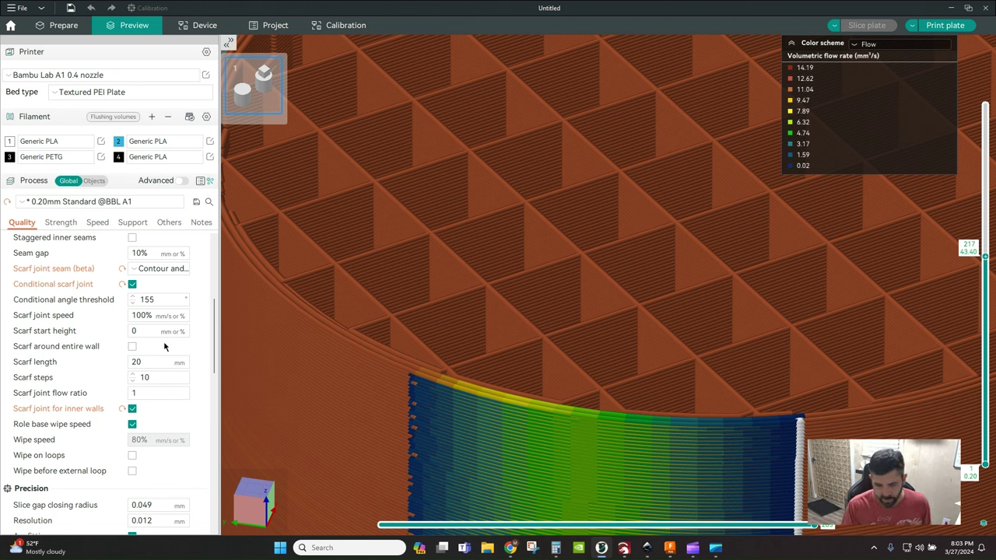